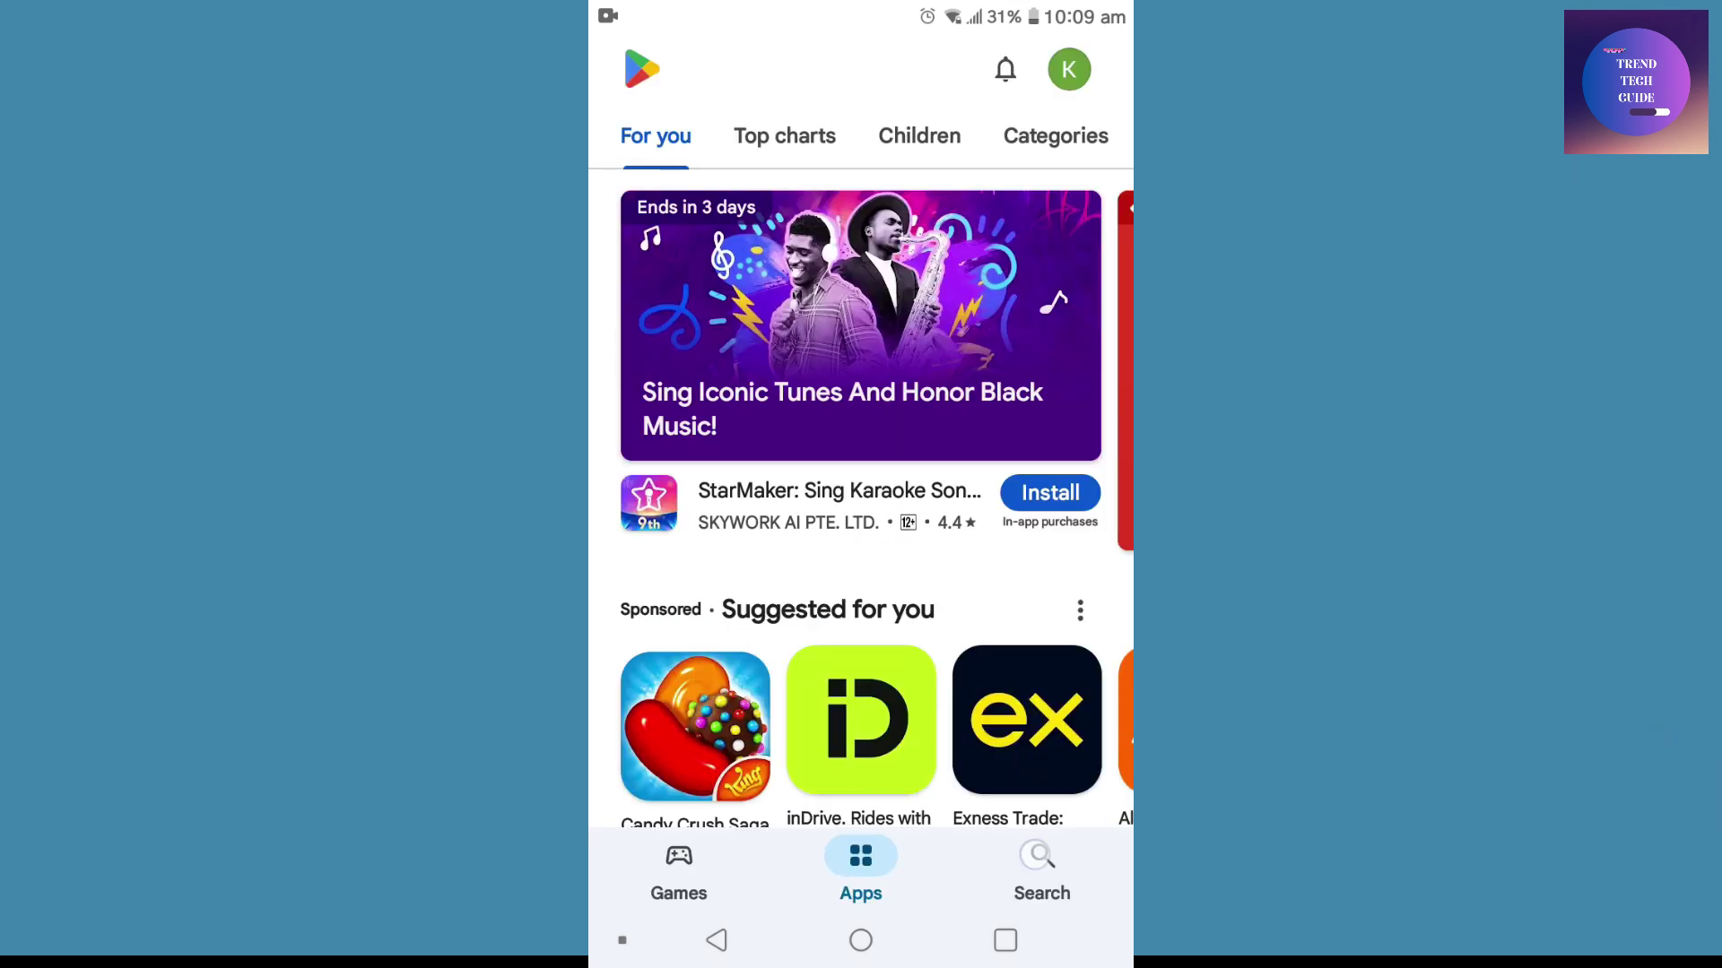
Step: Search the store for 'facebook lite' using the suggestion and view the results
{"action": "left_click", "coordinate": [1042, 872]}
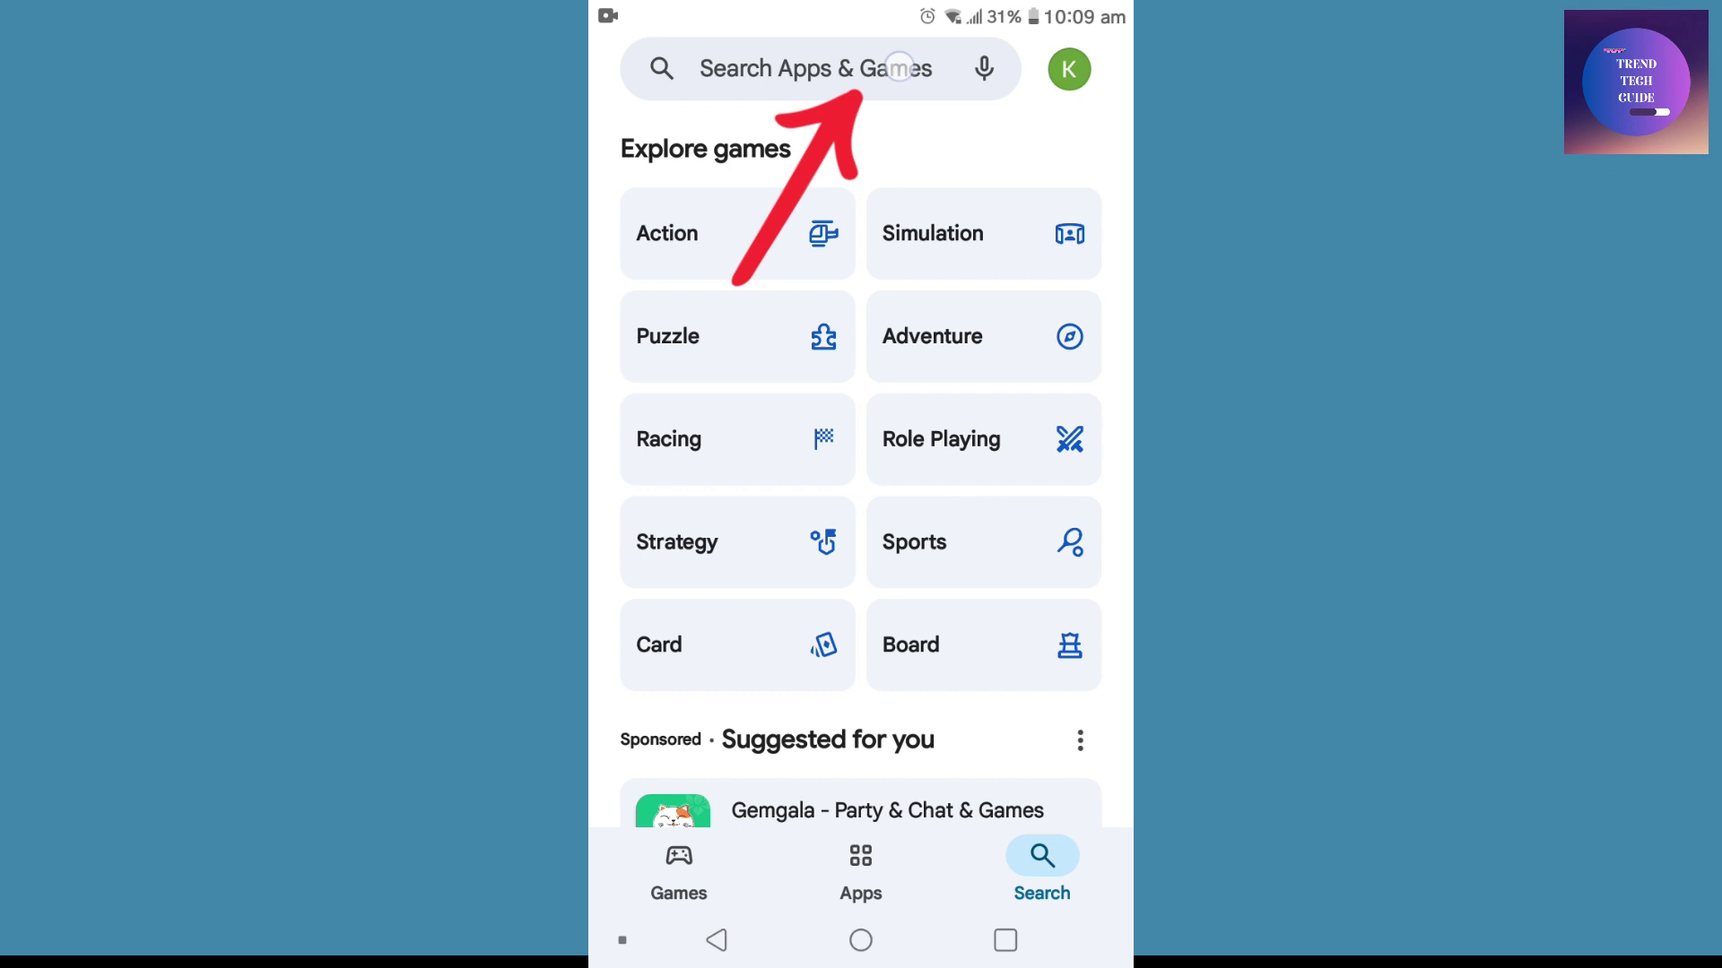
{"action": "left_click", "coordinate": [897, 68]}
{"action": "type", "text": "faceboo"}
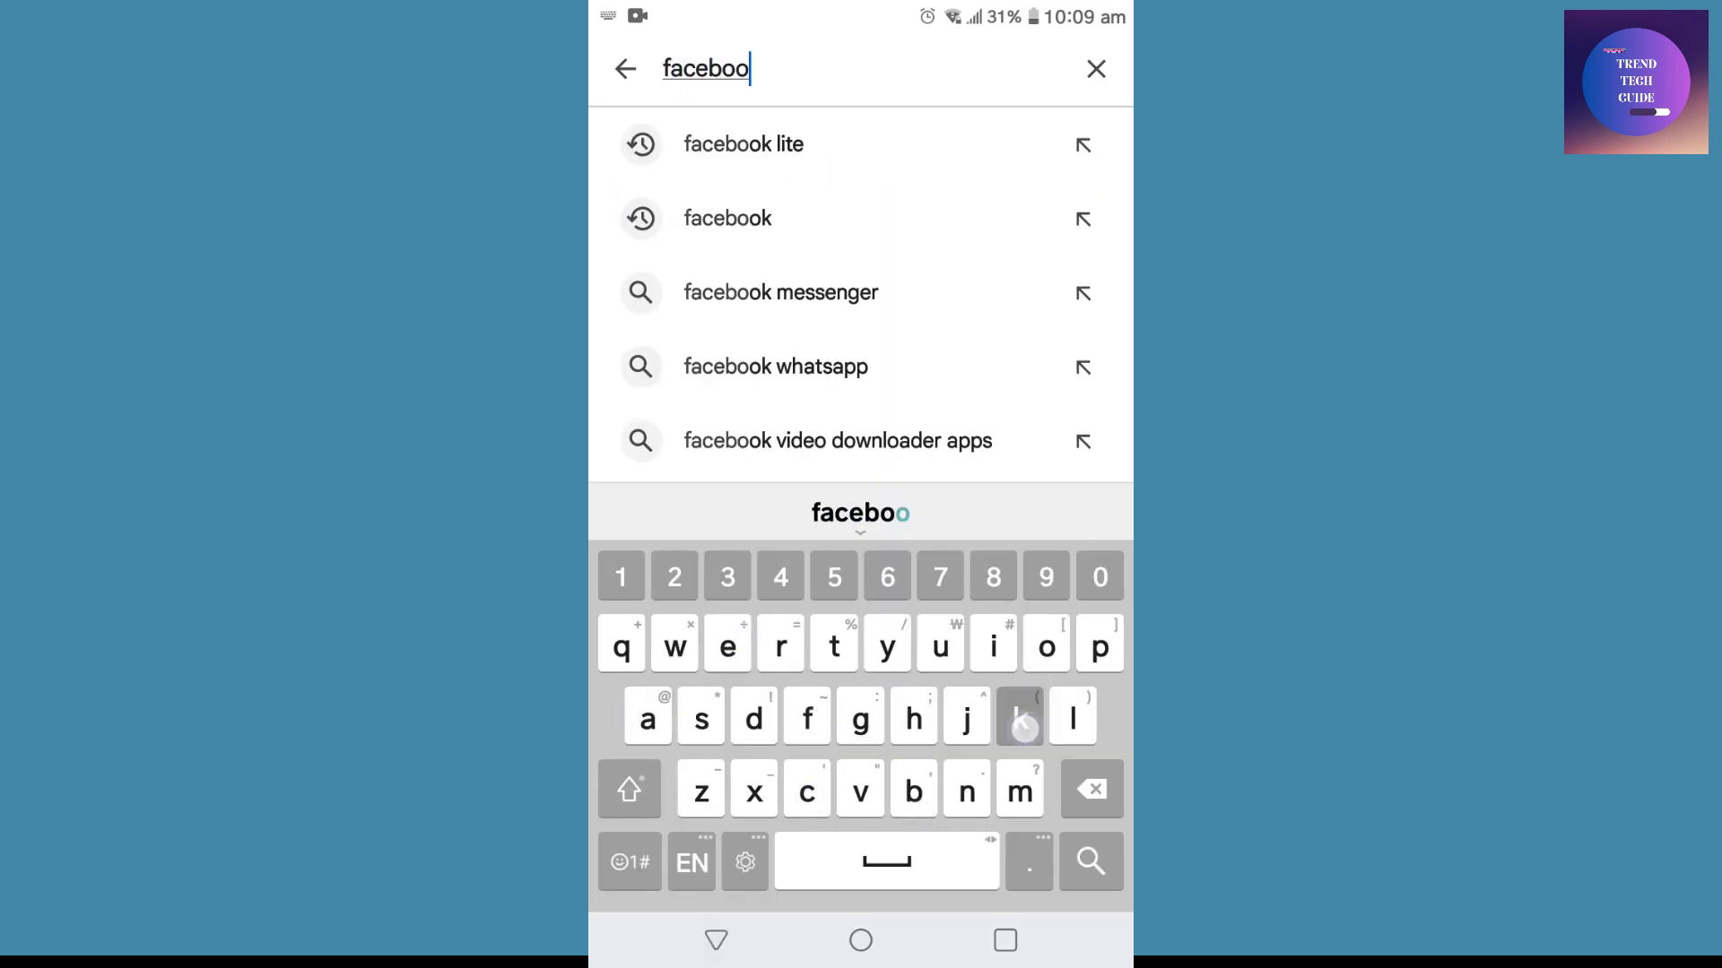
{"action": "type", "text": "k"}
{"action": "left_click", "coordinate": [885, 144]}
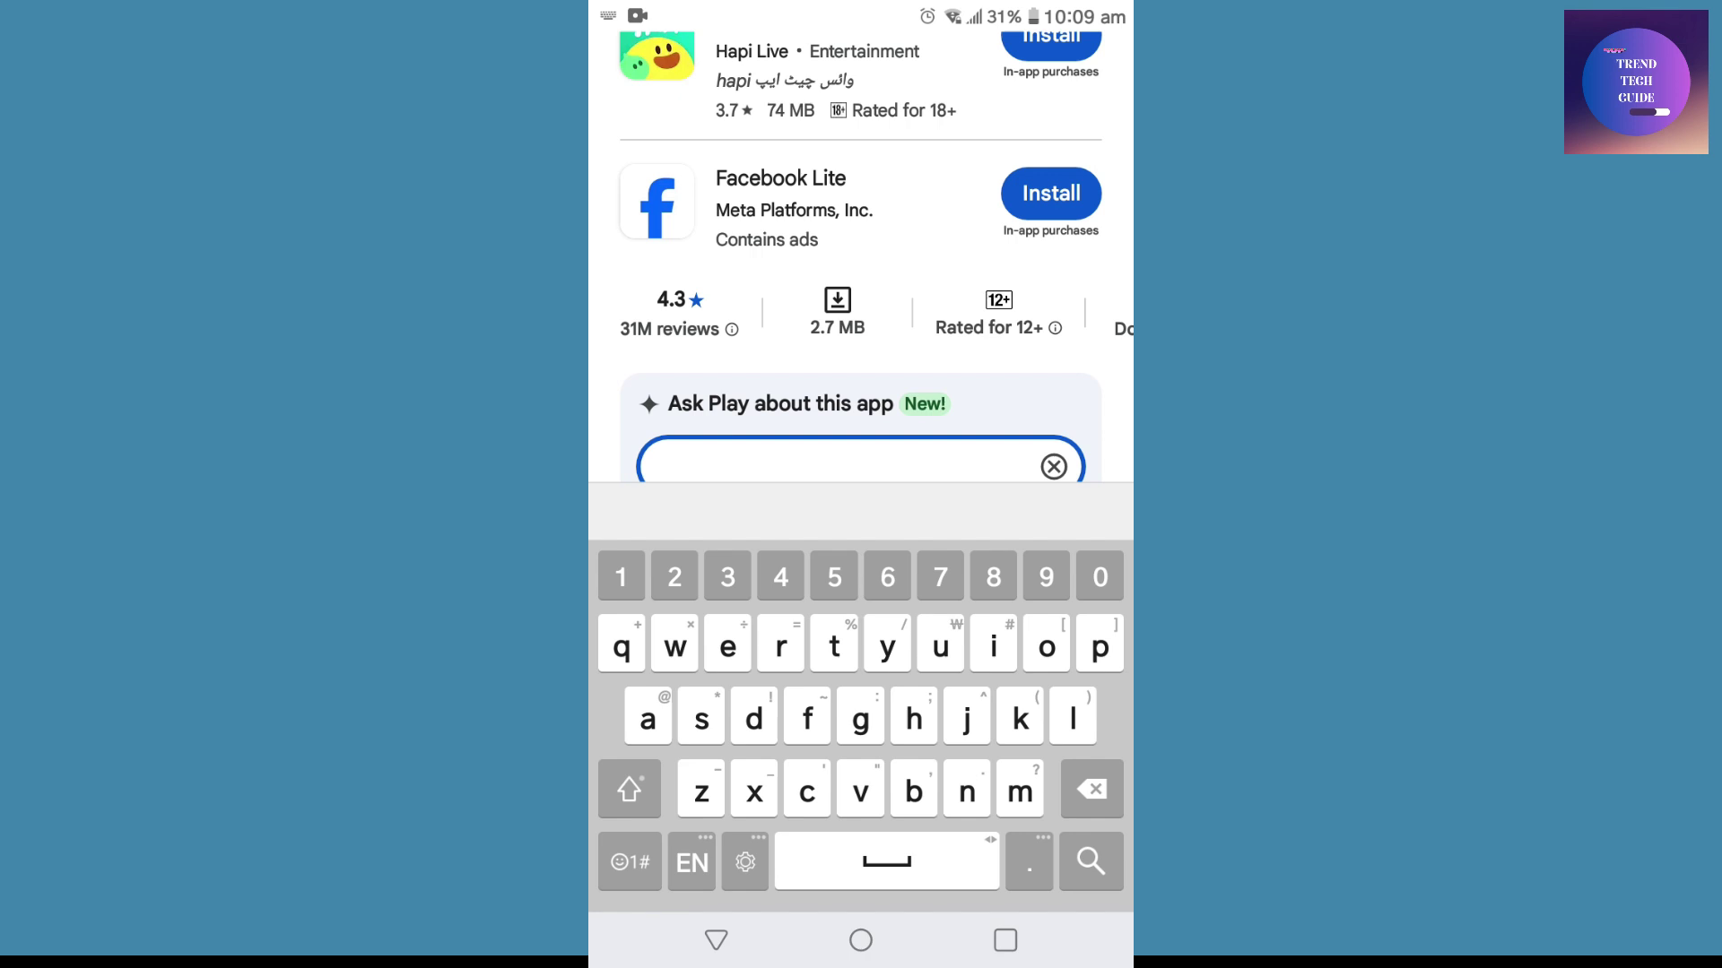
{"action": "key", "text": "Escape"}
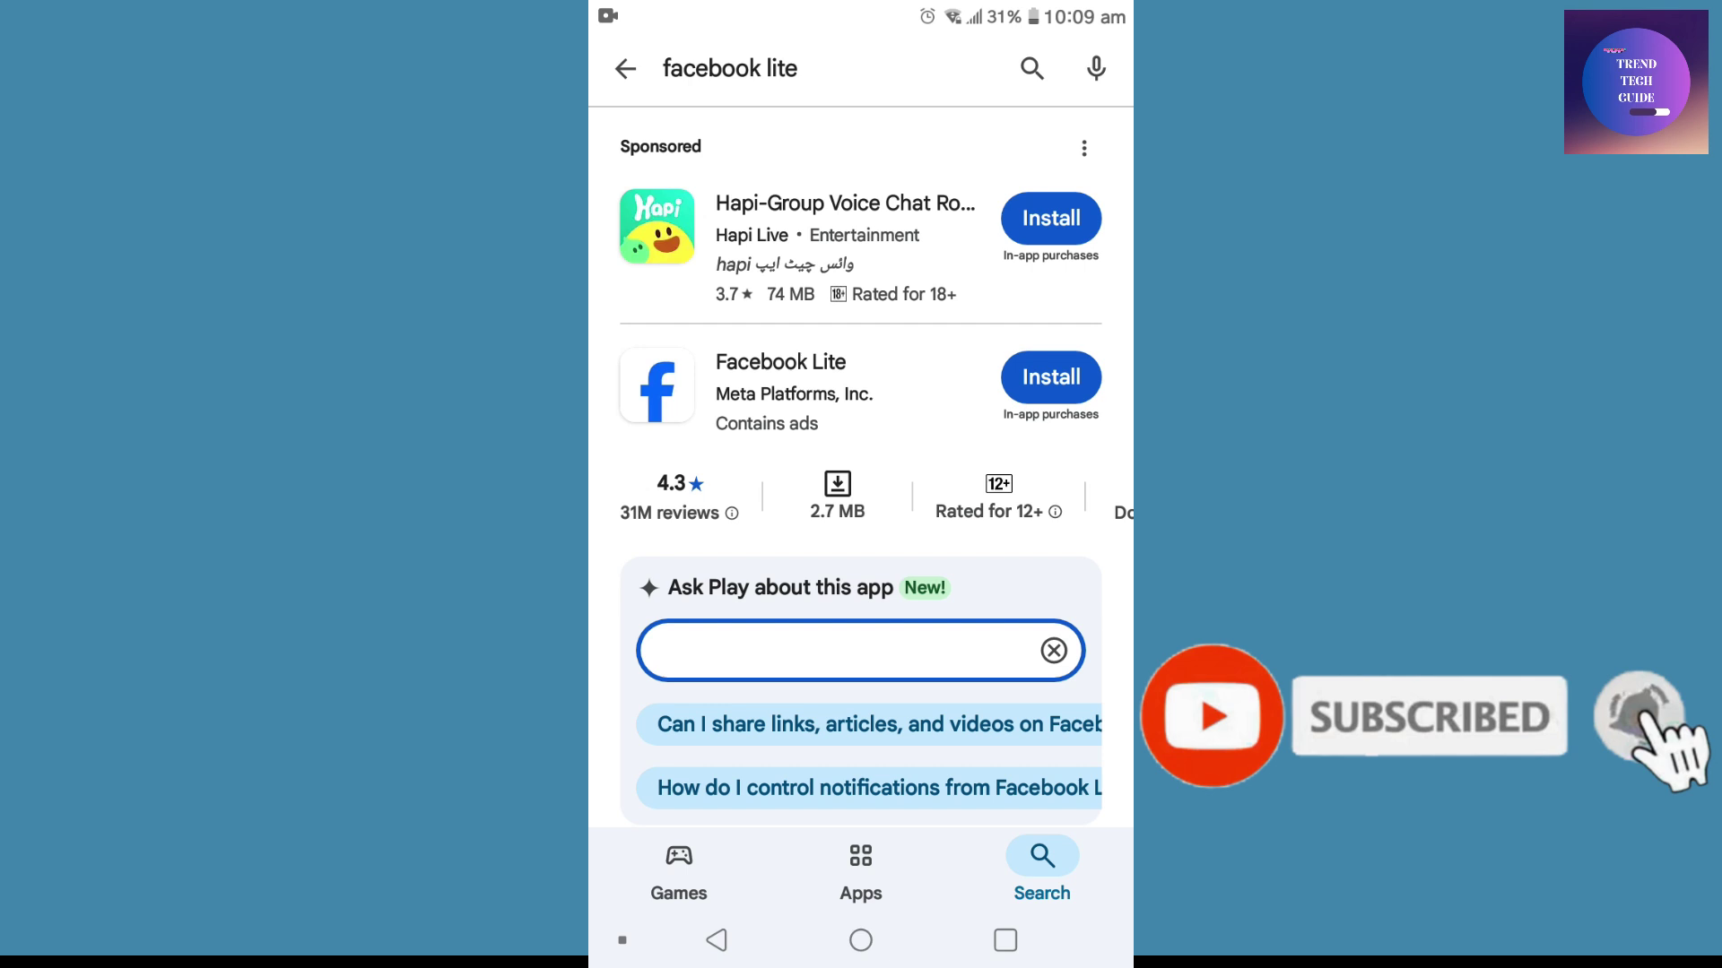
Step: Open the Facebook Lite listing by Meta Platforms and start its installation
{"action": "left_click", "coordinate": [795, 391]}
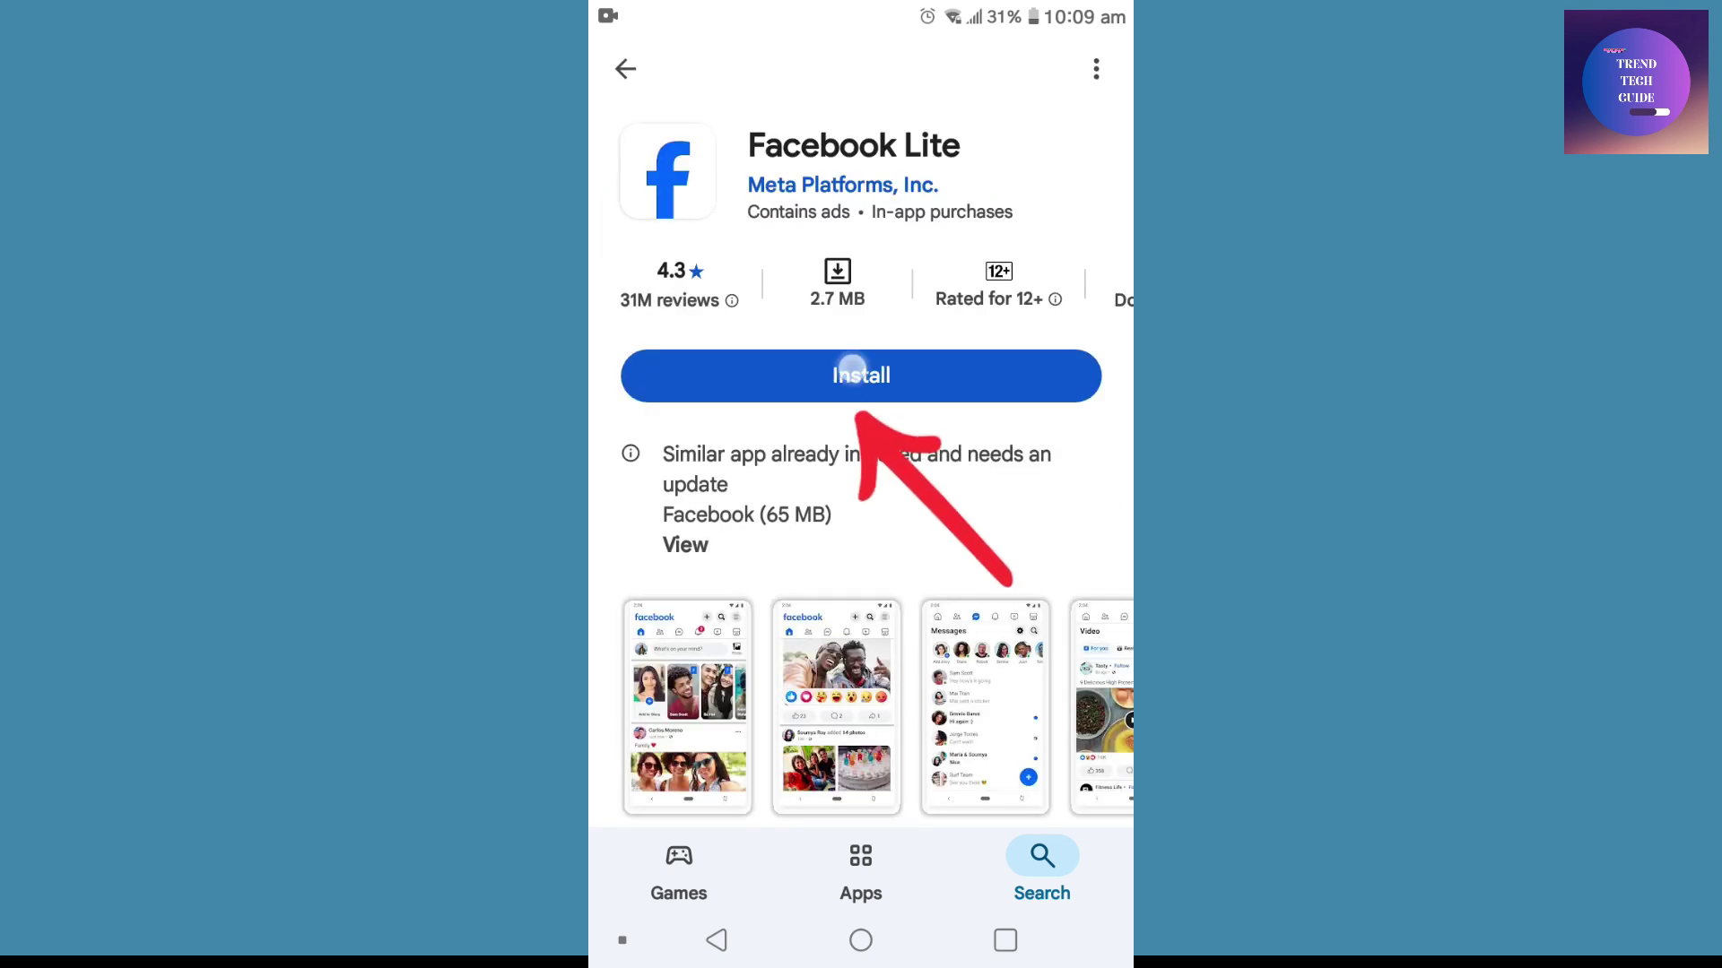
{"action": "left_click", "coordinate": [854, 374]}
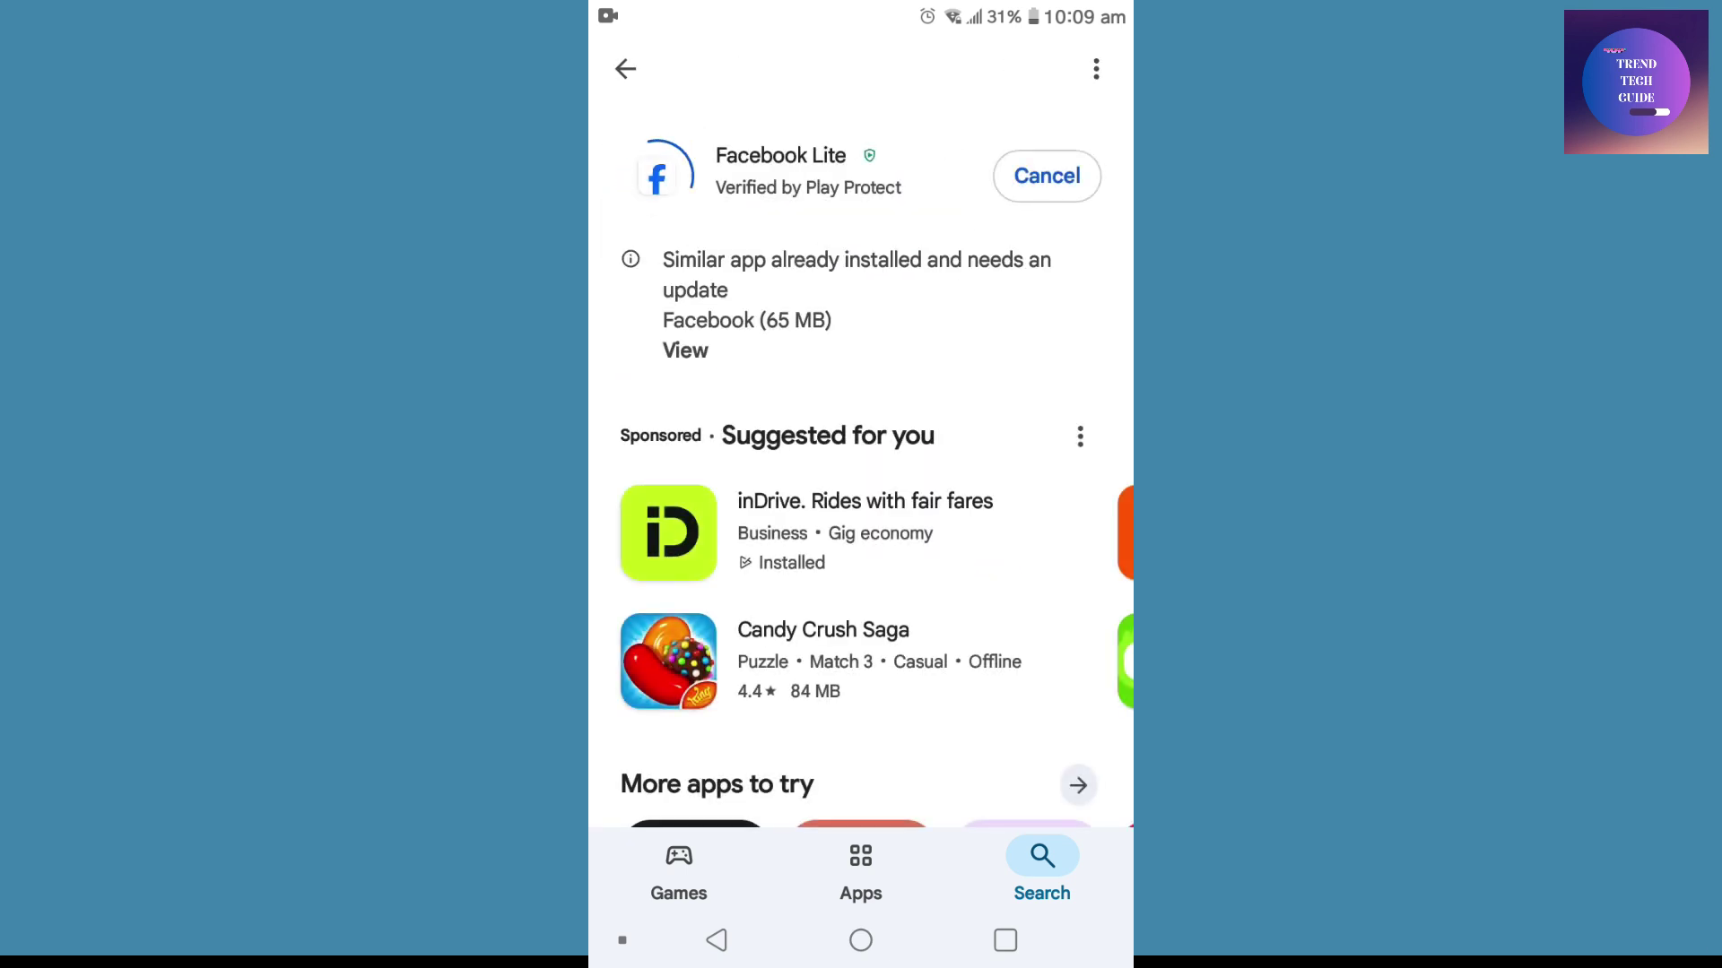